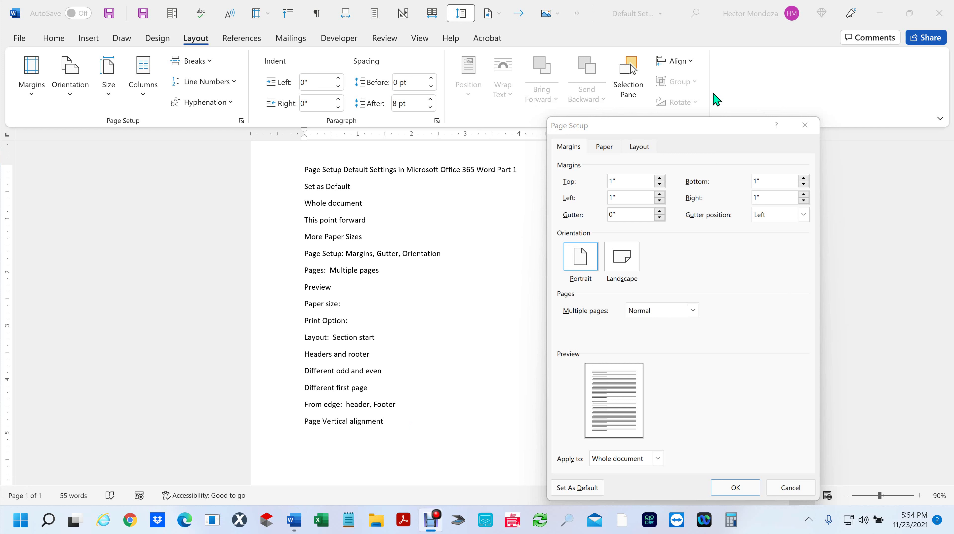
Review the margin, paper and layout settings in Page Setup, and close the dialog without applying changes
left_click_drag(669, 133, 673, 99)
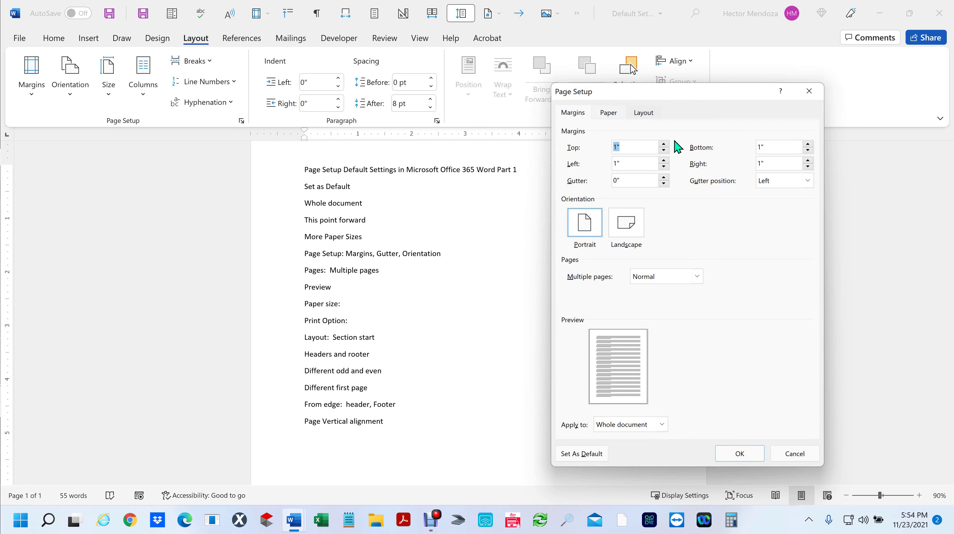
left_click(612, 116)
left_click(654, 112)
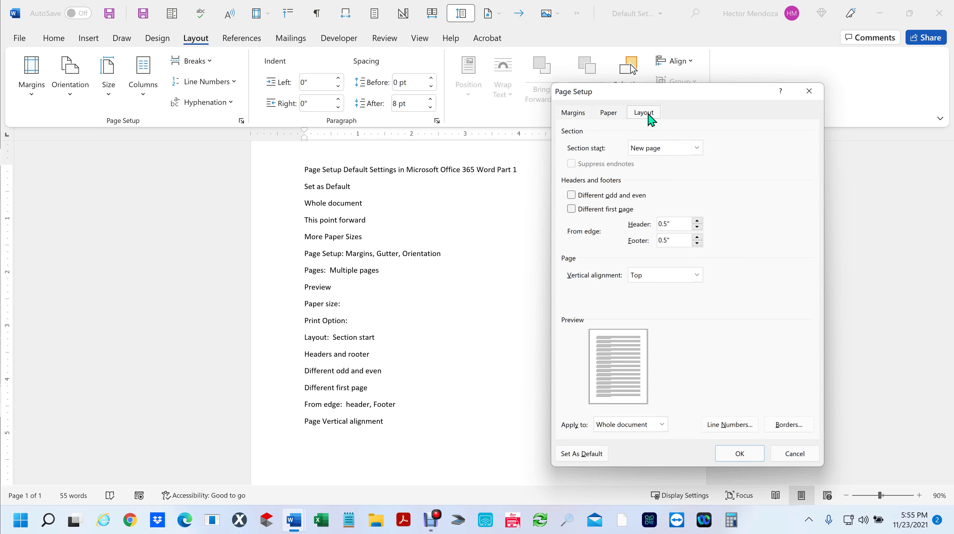
left_click(571, 115)
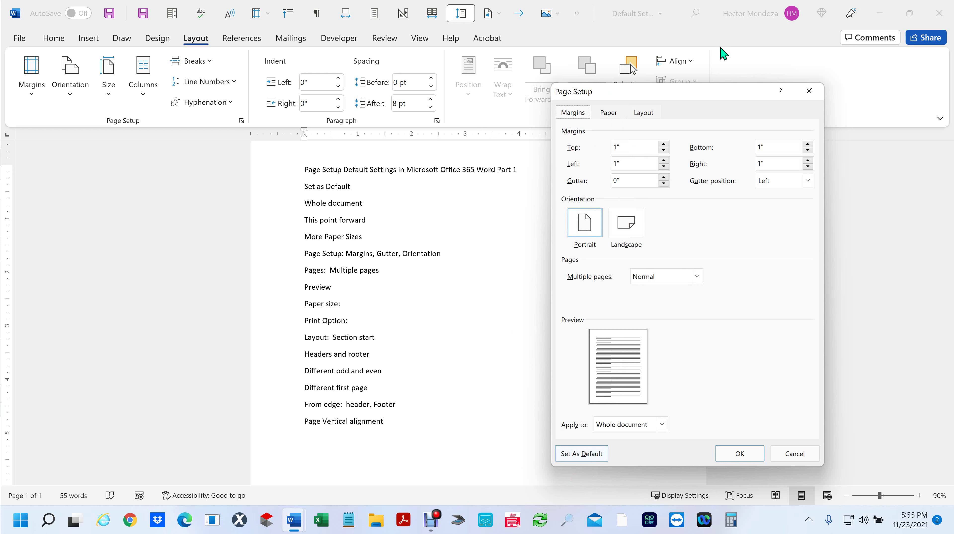
left_click(612, 115)
left_click(644, 114)
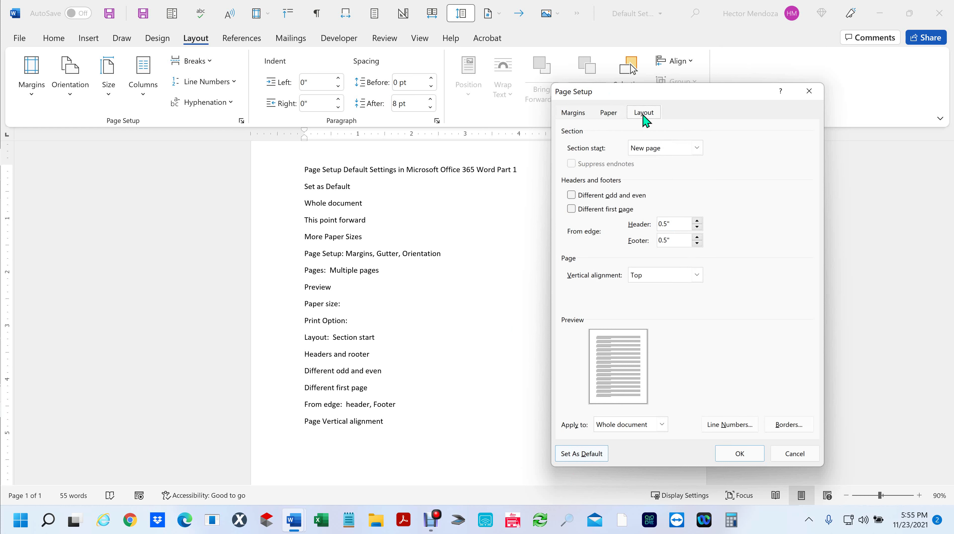
left_click(794, 454)
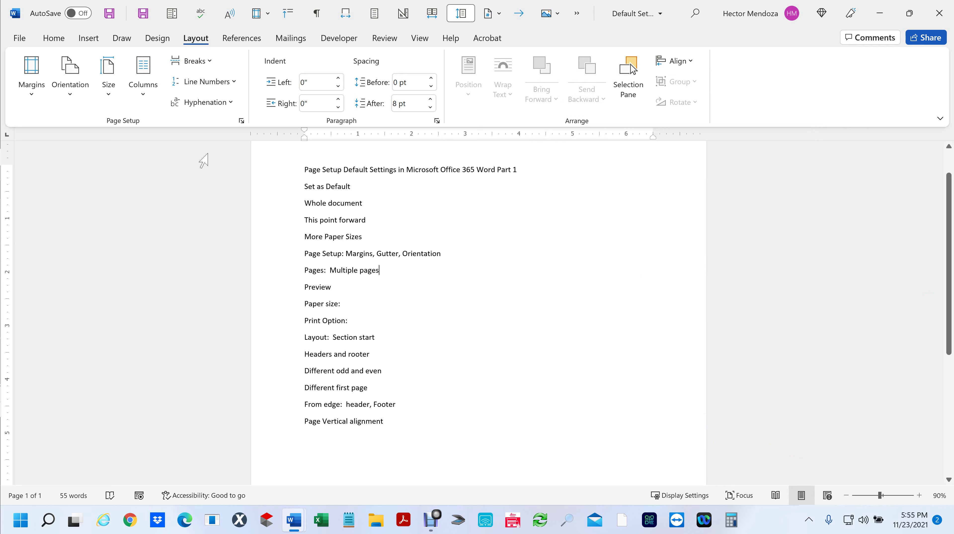
Draw a rectangle about 1.65" high and 2.25" wide and place it over the lines from "Whole document" to "Preview"
left_click(90, 41)
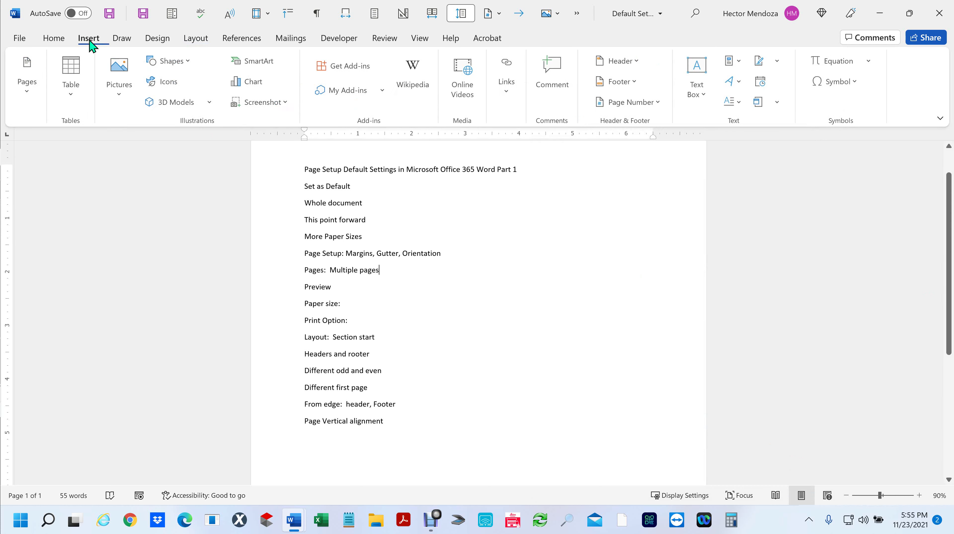
left_click(186, 64)
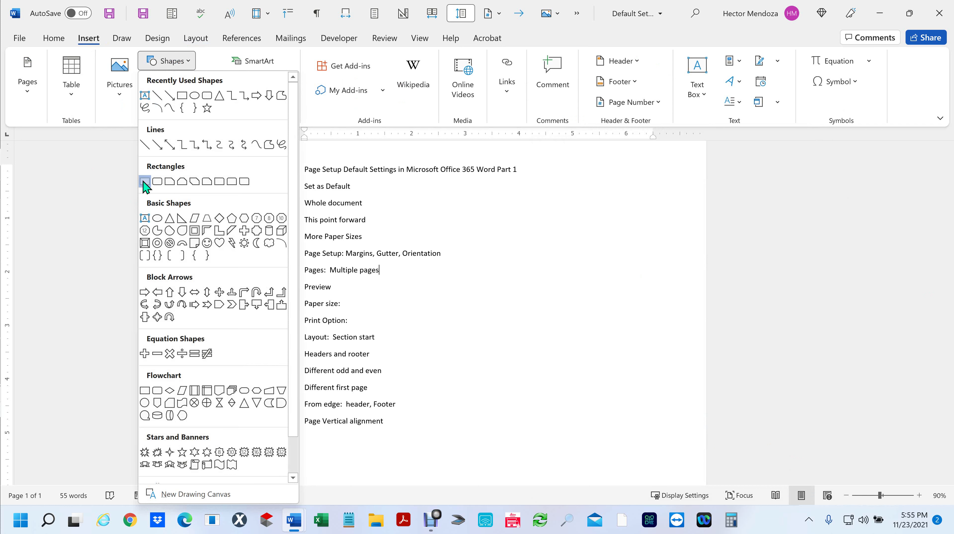
left_click(145, 182)
left_click_drag(532, 213, 599, 276)
left_click_drag(561, 188, 413, 213)
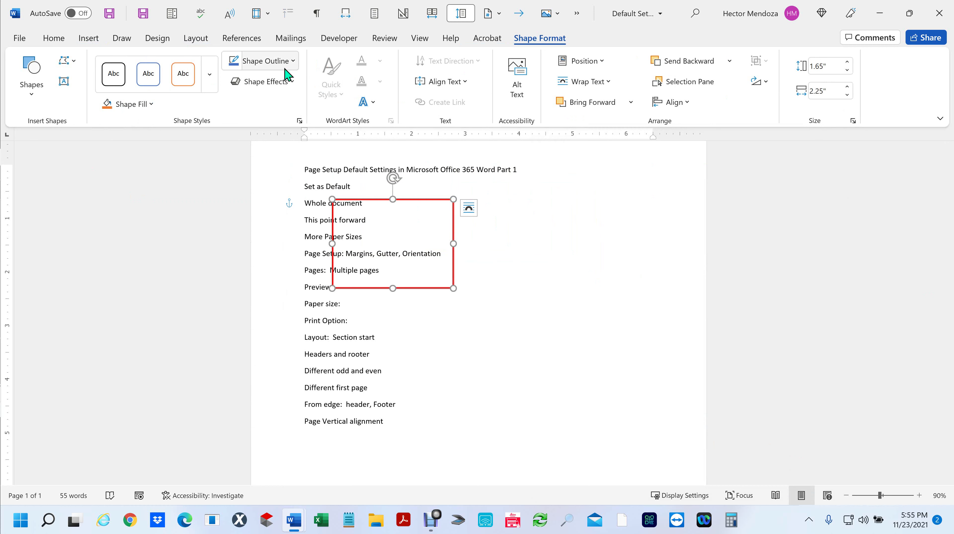
Check the outline color and weight options available for the selected rectangle without changing them
left_click(295, 64)
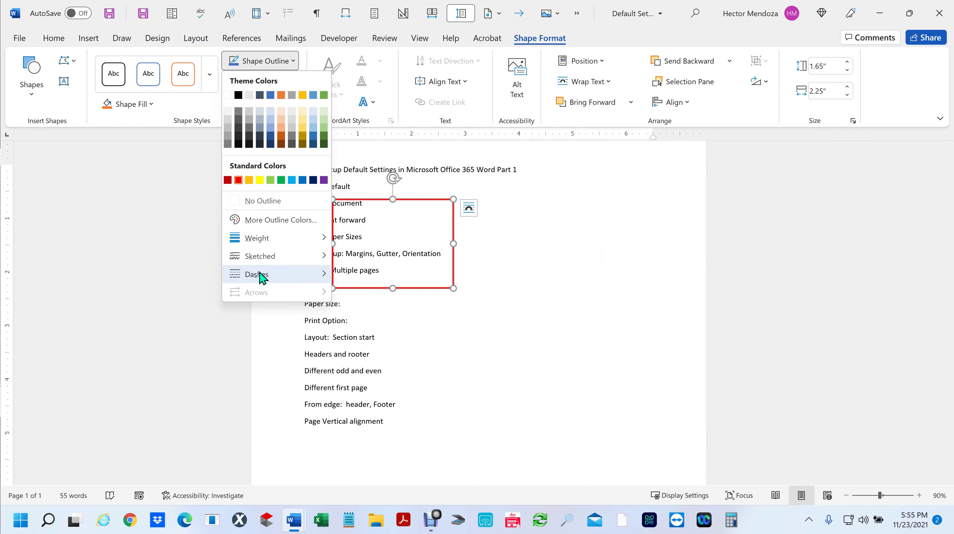
mouse_move(290, 247)
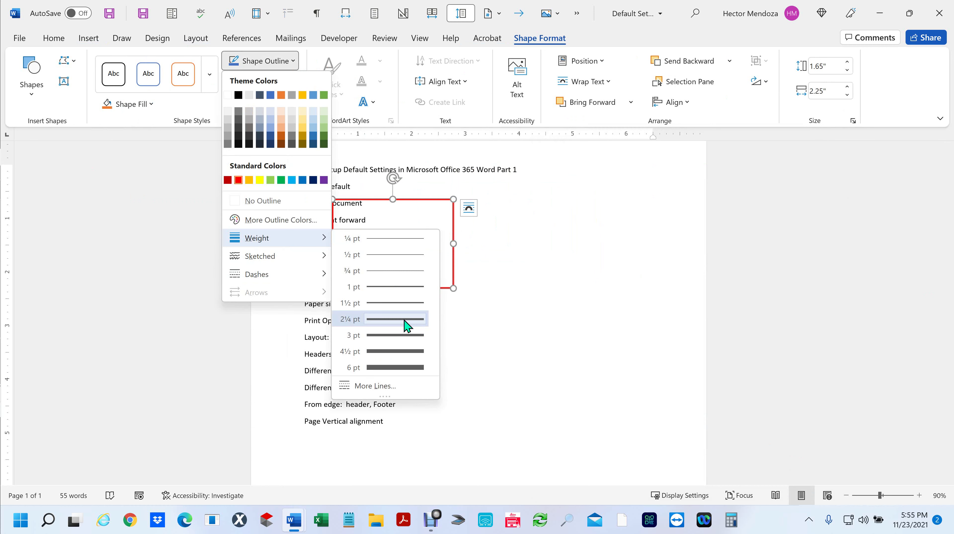
left_click(568, 300)
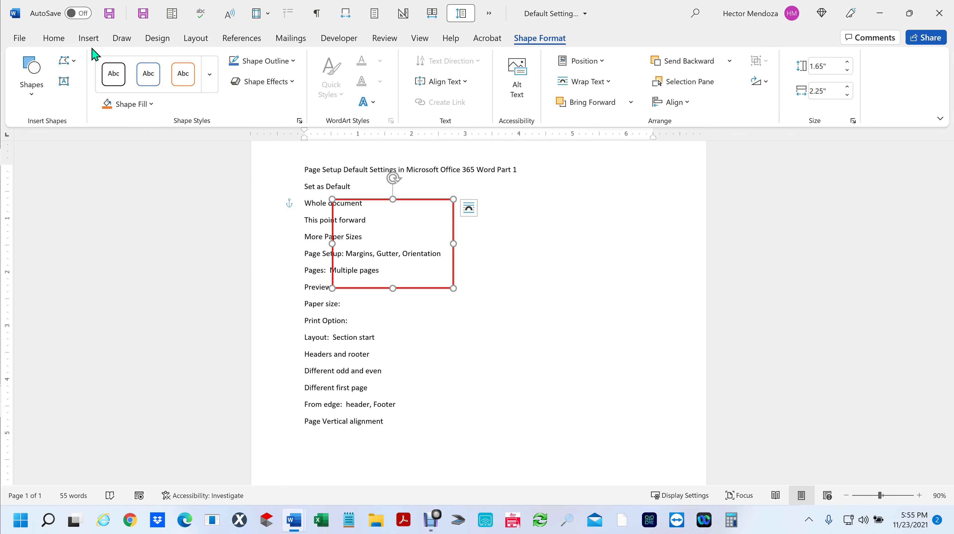
Draw a multiplication sign shape about 2.19" high and 2.56" wide beside the rectangle
left_click(91, 41)
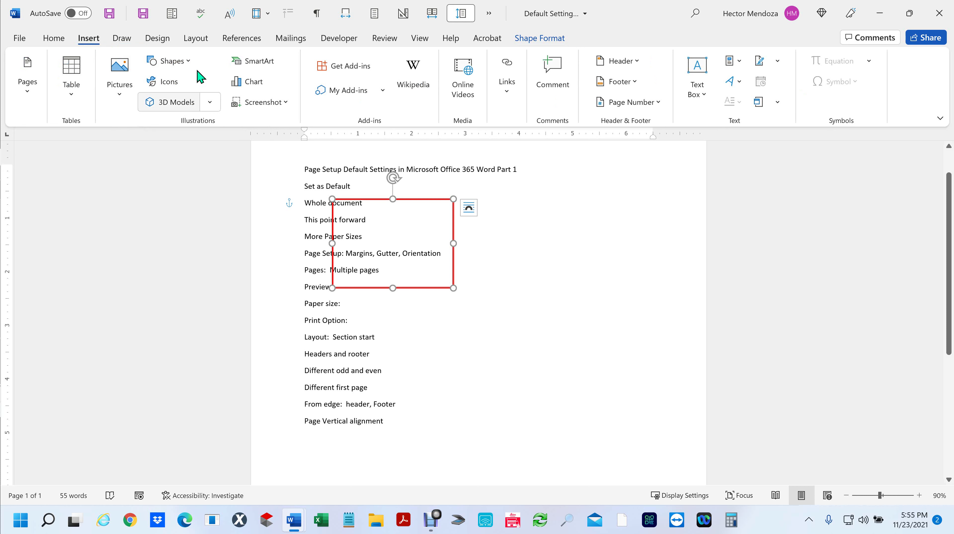
left_click(186, 63)
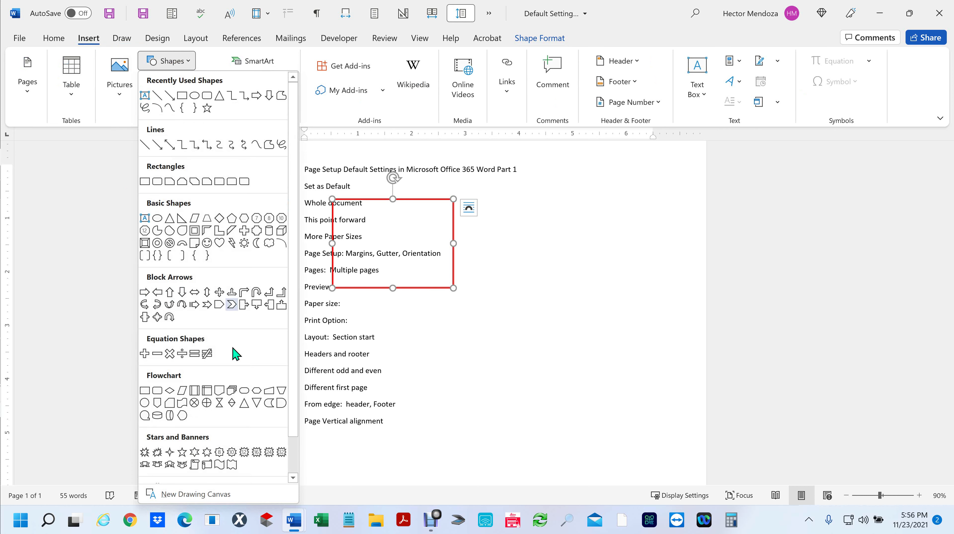
left_click(170, 353)
mouse_move(517, 215)
left_mouse_down()
mouse_move(621, 288)
mouse_move(655, 333)
left_mouse_up()
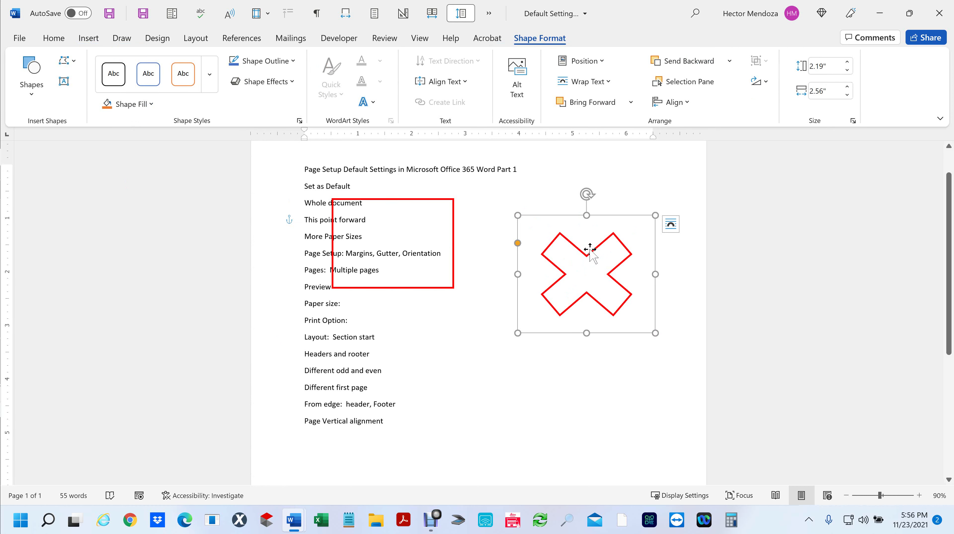
Delete the multiplication sign shape and the rectangle from the document
key("Delete")
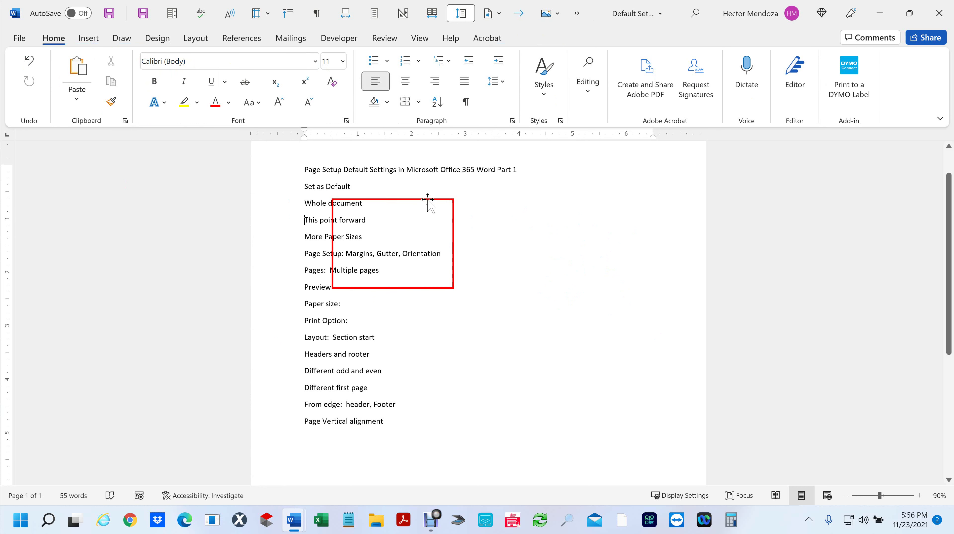
left_click(428, 199)
key("Delete")
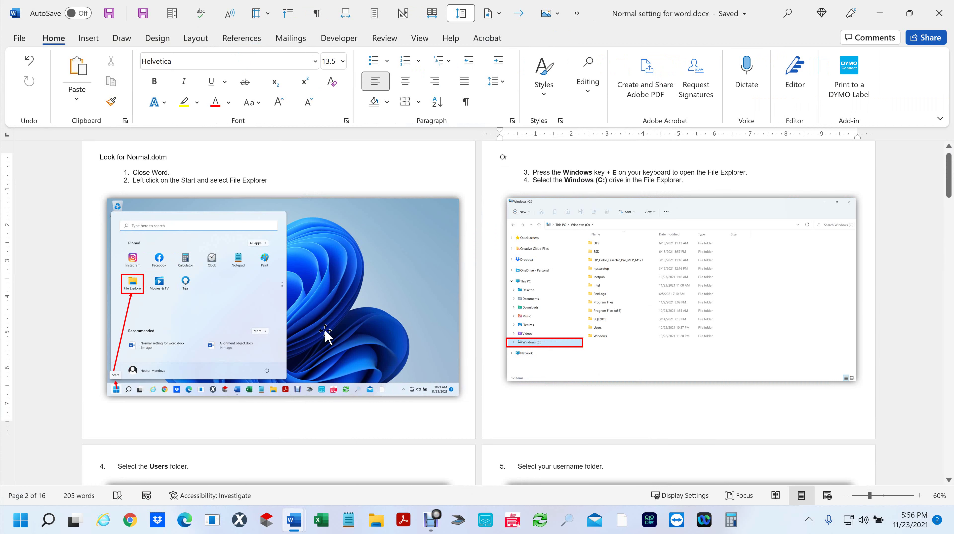
Examine the illustrated instructions for locating Normal.dotm in the document "Normal setting for word.docx"
scroll(326, 331, "down", 5)
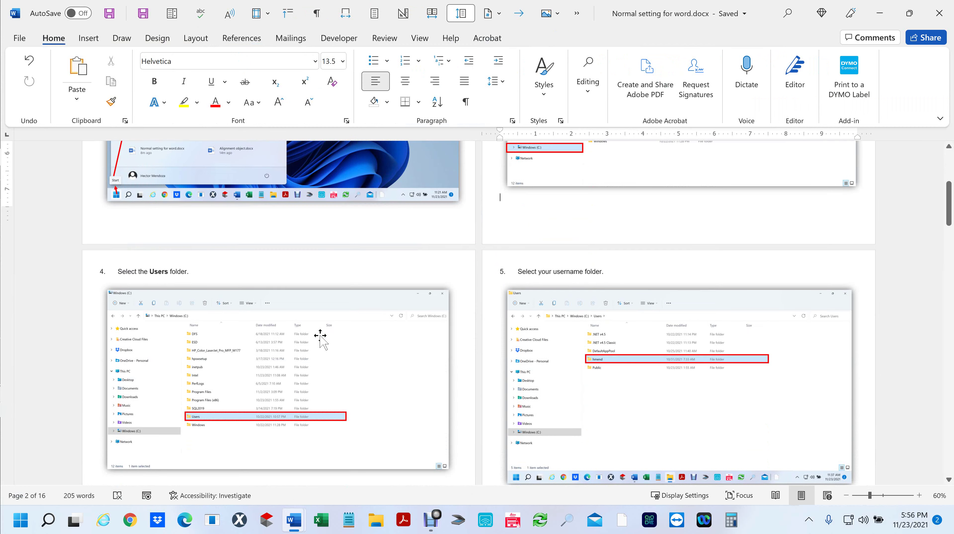
scroll(403, 366, "up", 5)
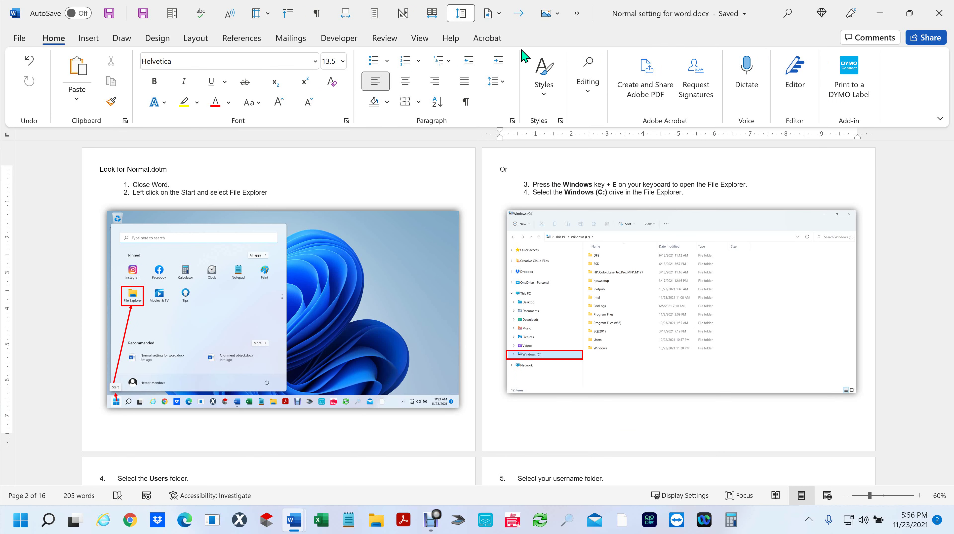
scroll(428, 181, "down", 3)
scroll(429, 178, "down", 6)
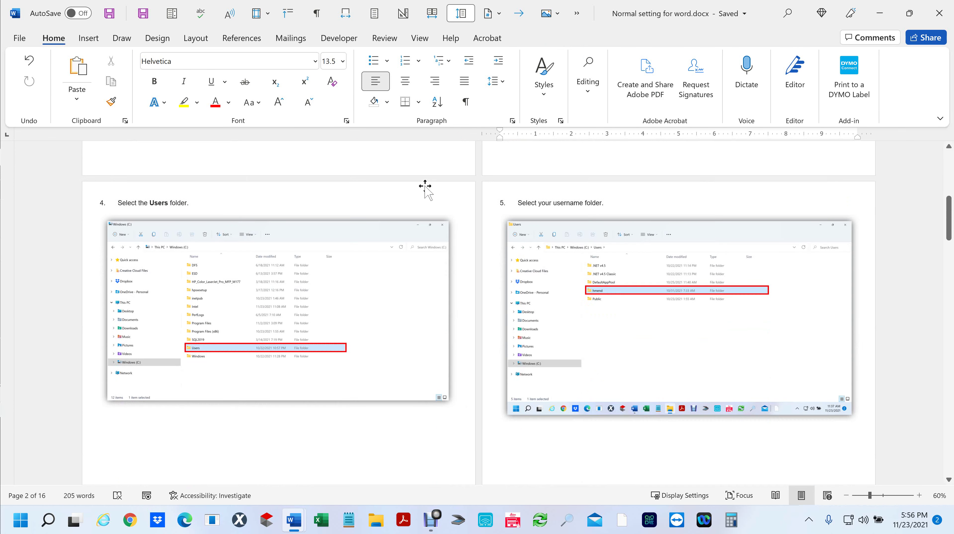
scroll(424, 187, "down", 1)
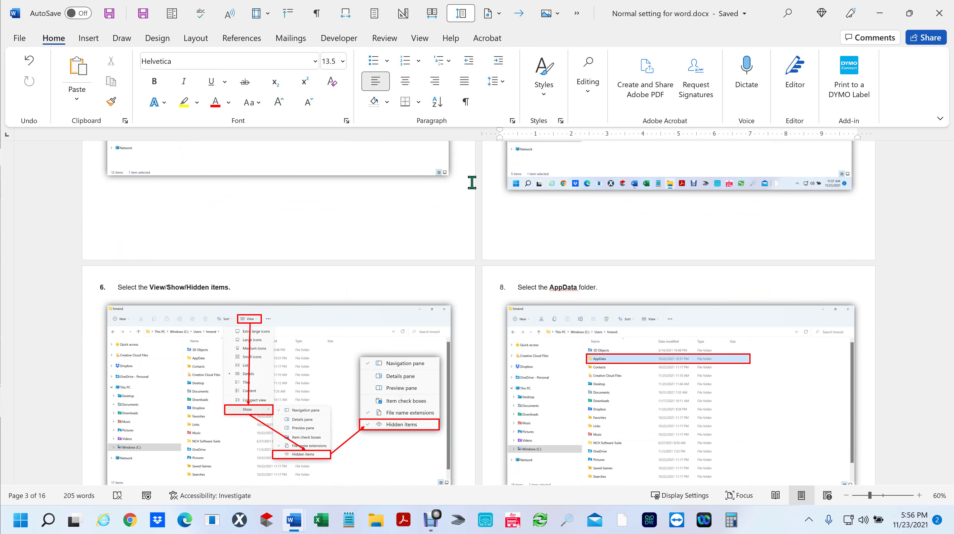
scroll(400, 264, "up", 8)
scroll(401, 265, "up", 1)
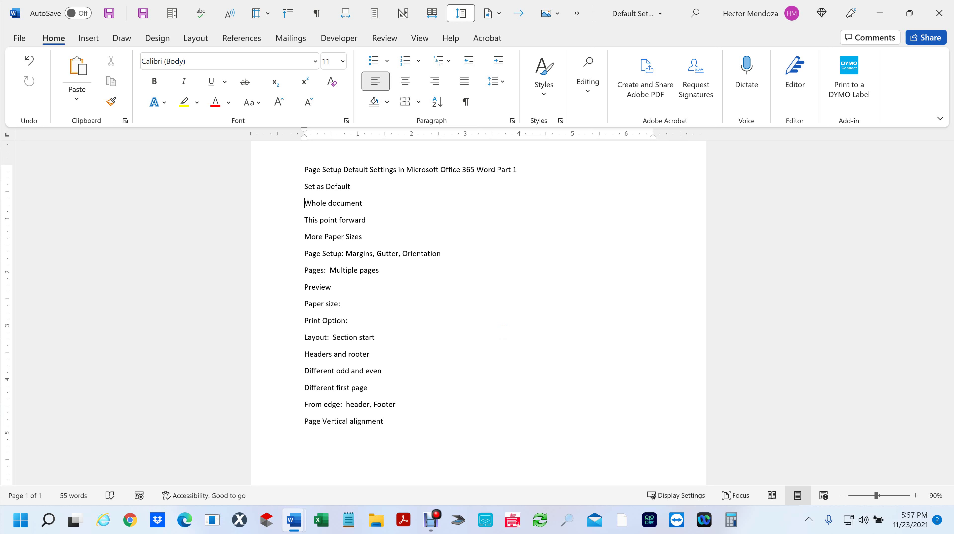
Insert the __TEXTBLOCKS AutoText entry at the "Headers and rooter" line of the page setup document
left_click(553, 359)
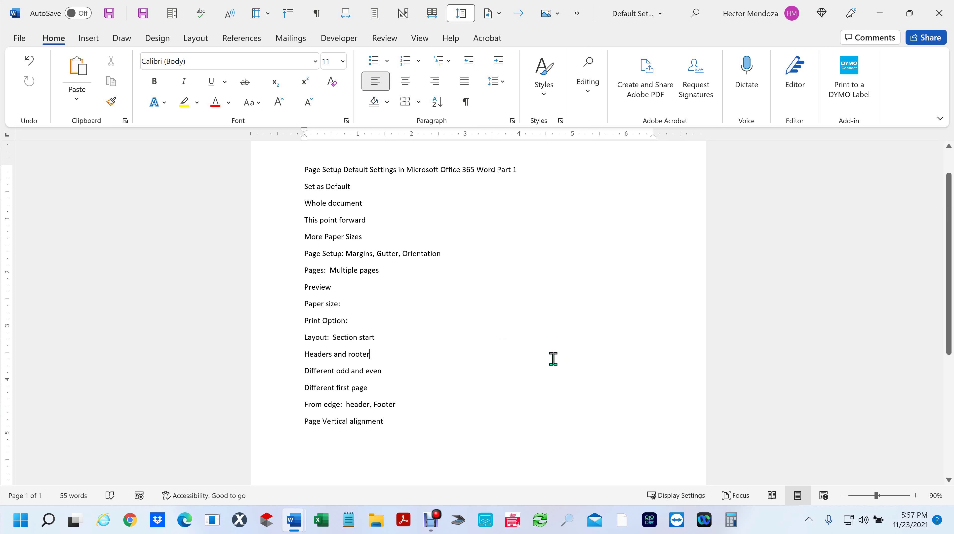
left_click(337, 40)
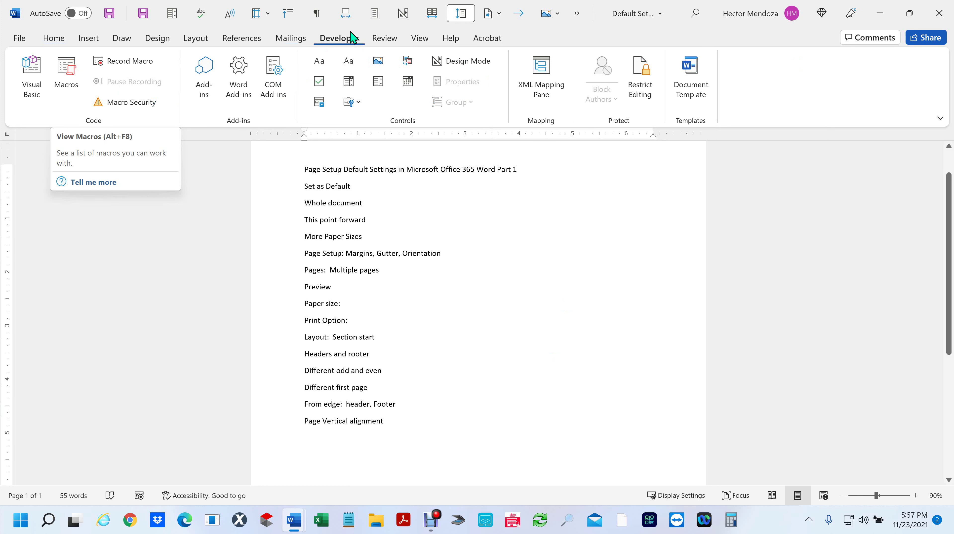
left_click(89, 40)
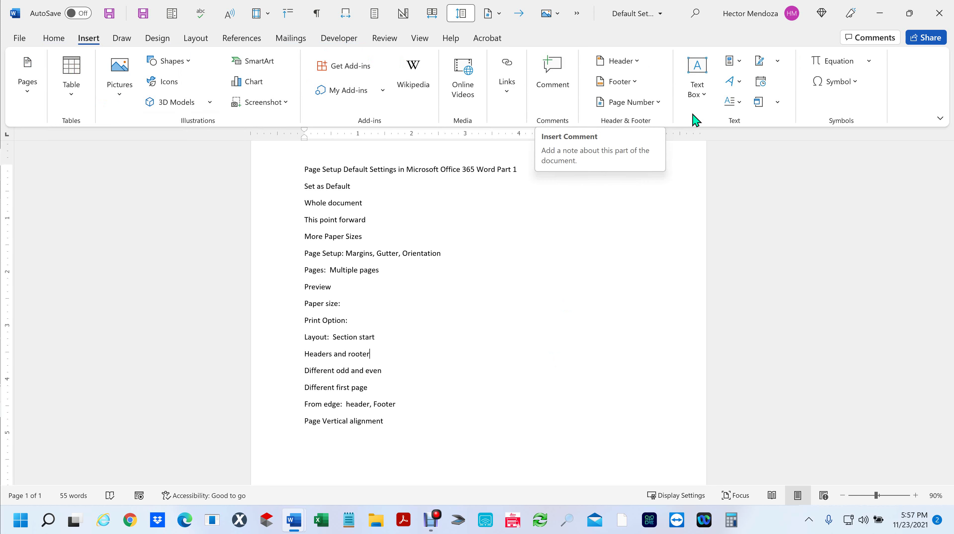
left_click(744, 64)
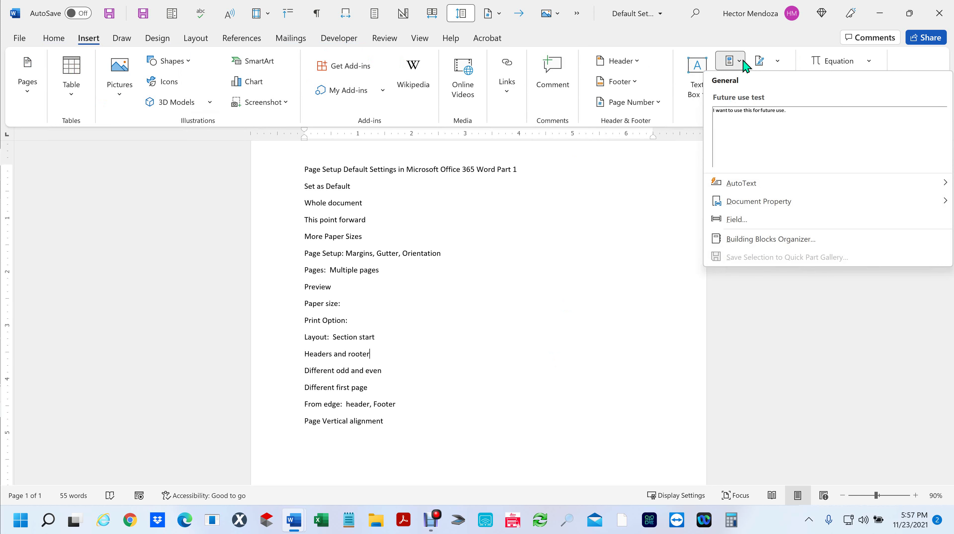
mouse_move(773, 187)
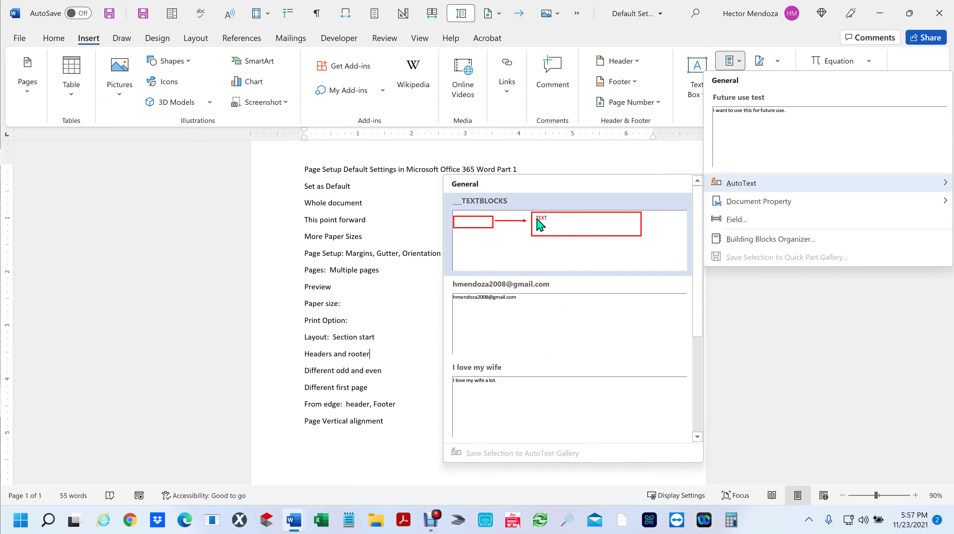
left_click(540, 224)
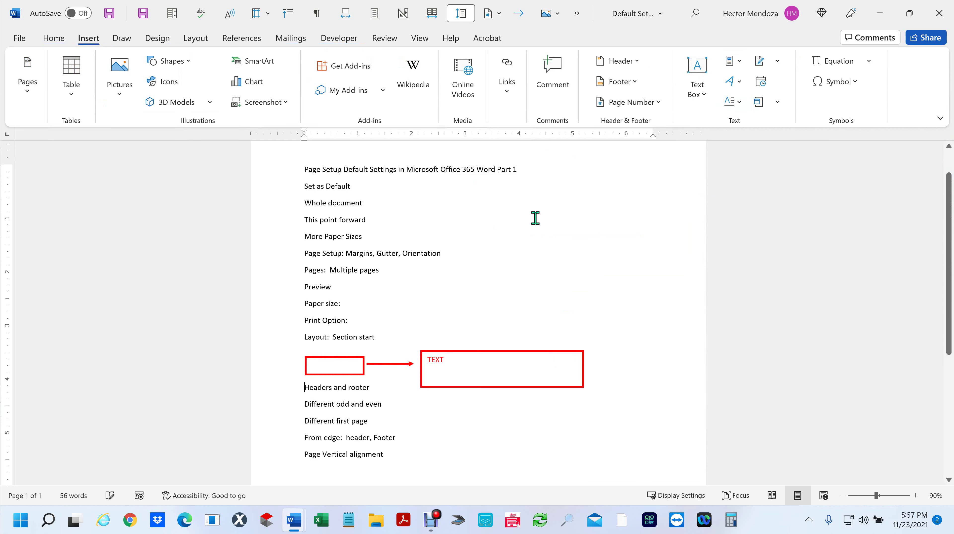
Arrange the callout so the small box frames "Word Part 1" and the arrow runs to it from the repositioned TEXT box
left_click_drag(350, 361, 513, 165)
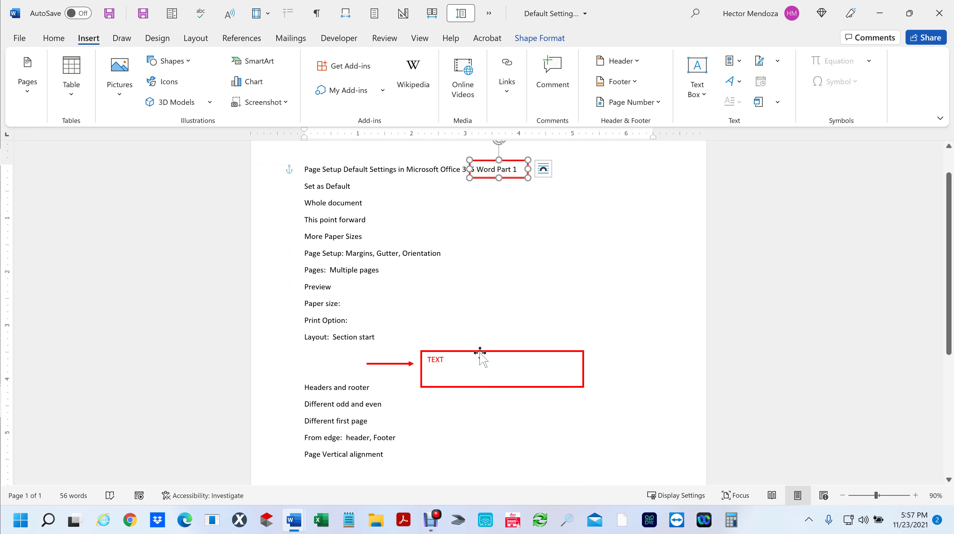
left_click_drag(481, 352, 580, 250)
left_click_drag(399, 365, 612, 248)
left_click_drag(617, 251, 503, 183)
left_click_drag(589, 244, 592, 249)
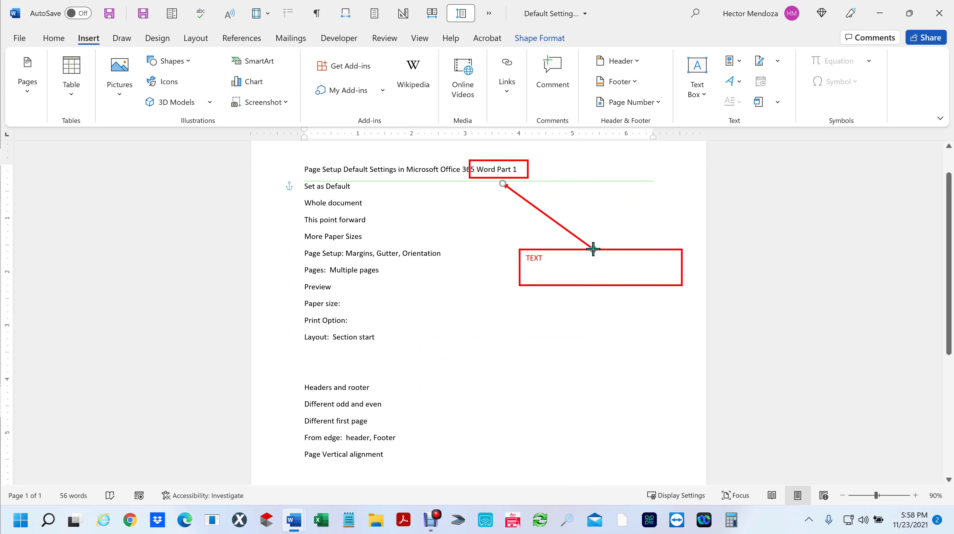
left_click(570, 288)
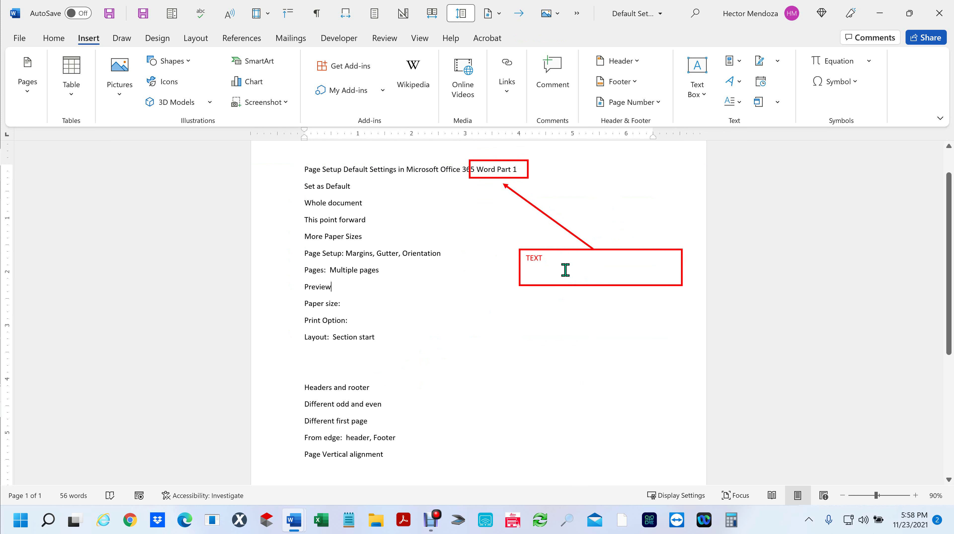
Delete the callout's TEXT box, arrow and small red box
left_click(563, 251)
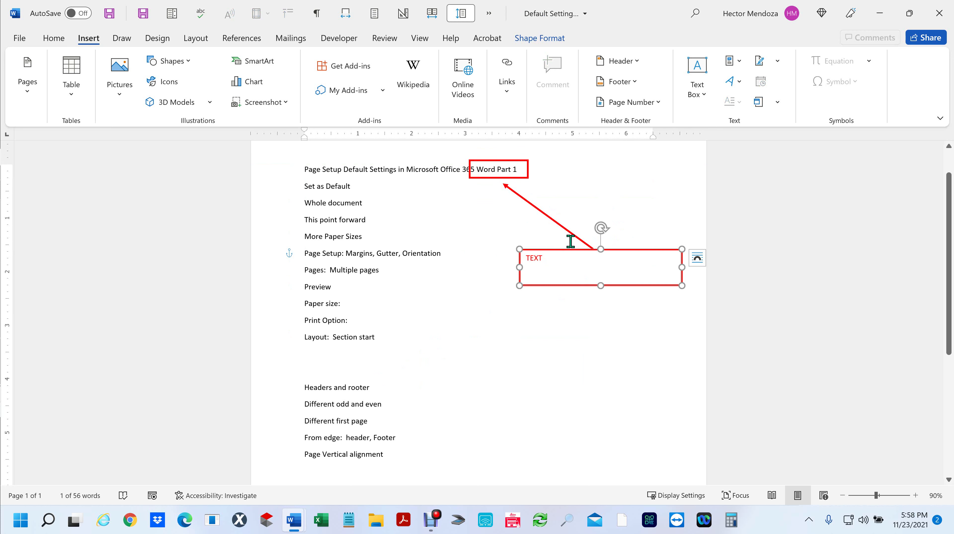
key("Delete")
key("Delete")
left_click(564, 228)
key("Delete")
left_click(520, 178)
key("Delete")
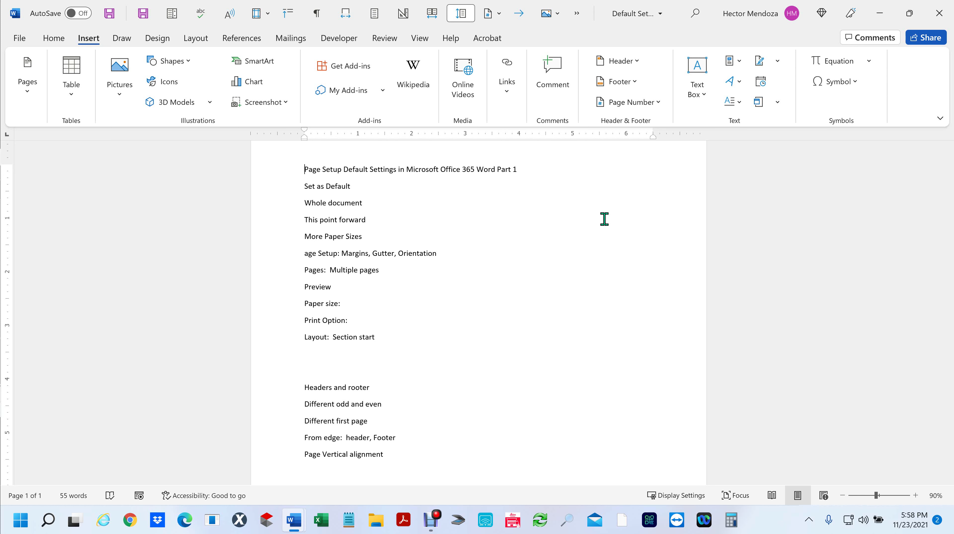
Remove the empty paragraphs between "Layout: Section start" and "Headers and rooter"
left_click(319, 368)
key("Delete")
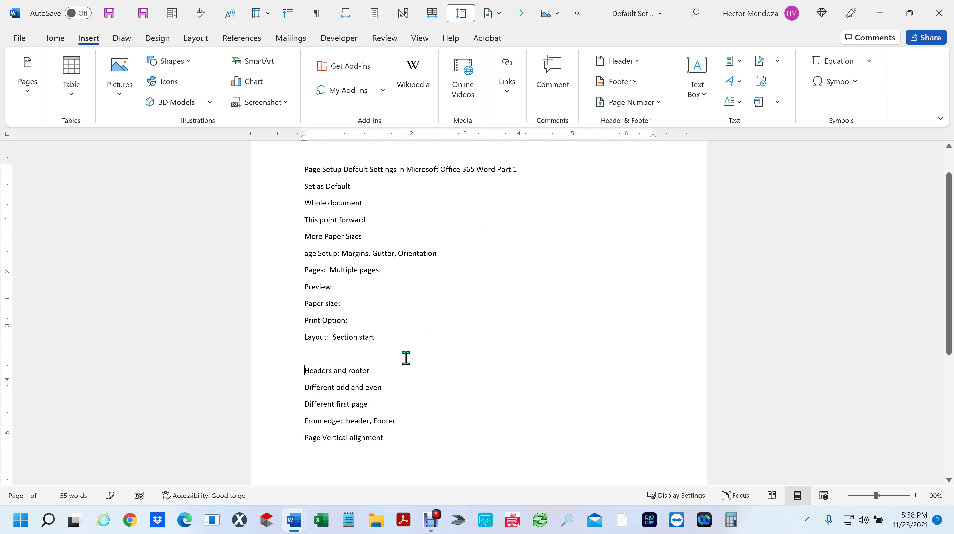
left_click(334, 352)
key("Delete")
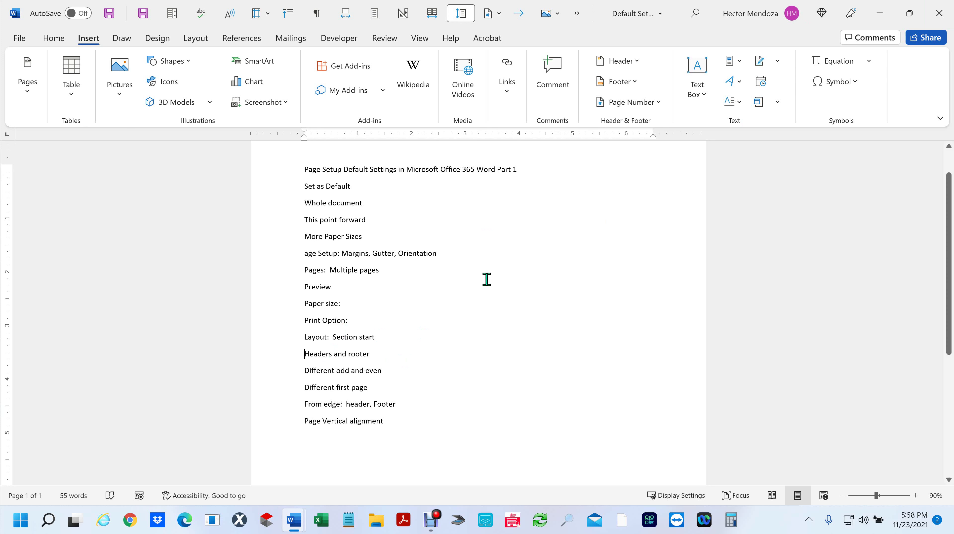
Zoom the document out to 60%
scroll(521, 287, "down", 2, "ctrl")
scroll(521, 287, "down", 1, "ctrl")
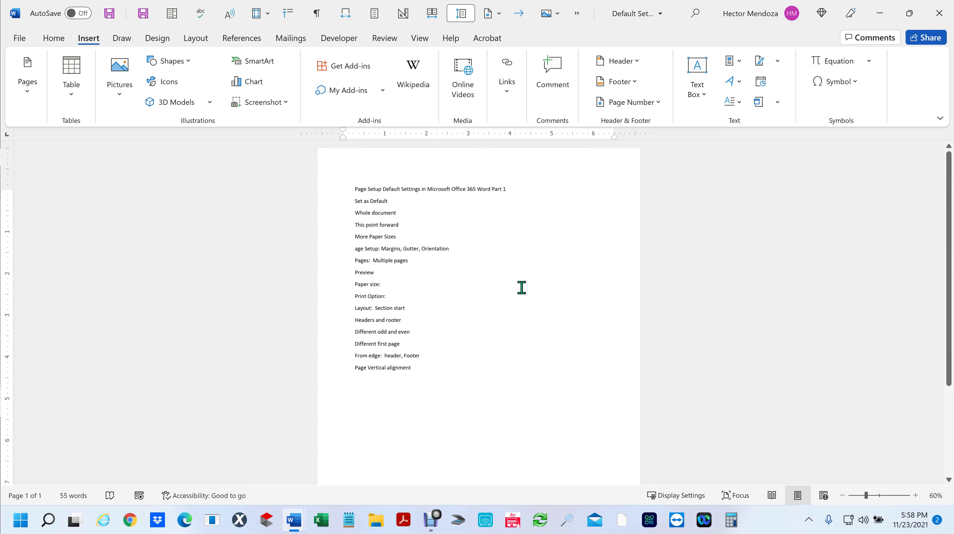
Open the full Page Setup settings to review the section, header, footer and vertical alignment options, and cancel without applying
scroll(521, 288, "down", 1)
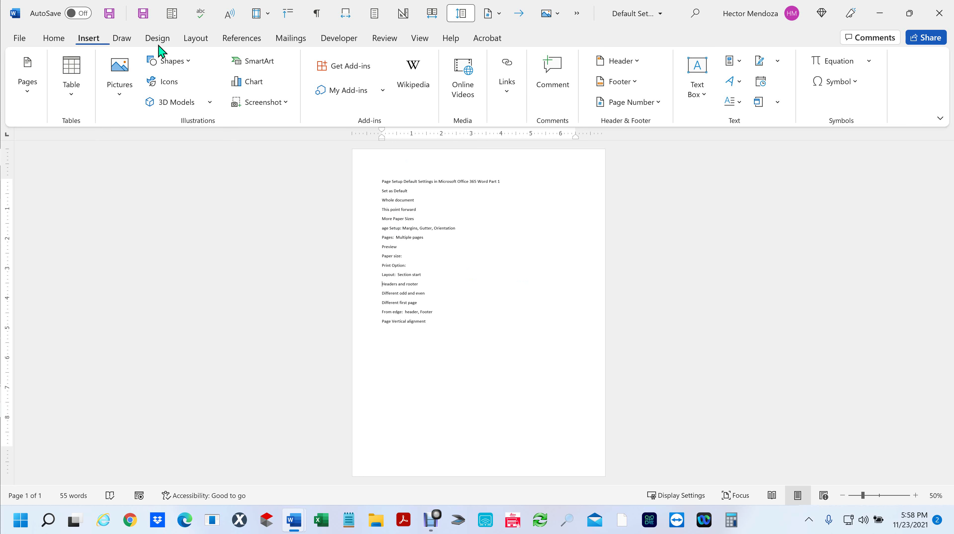
left_click(204, 40)
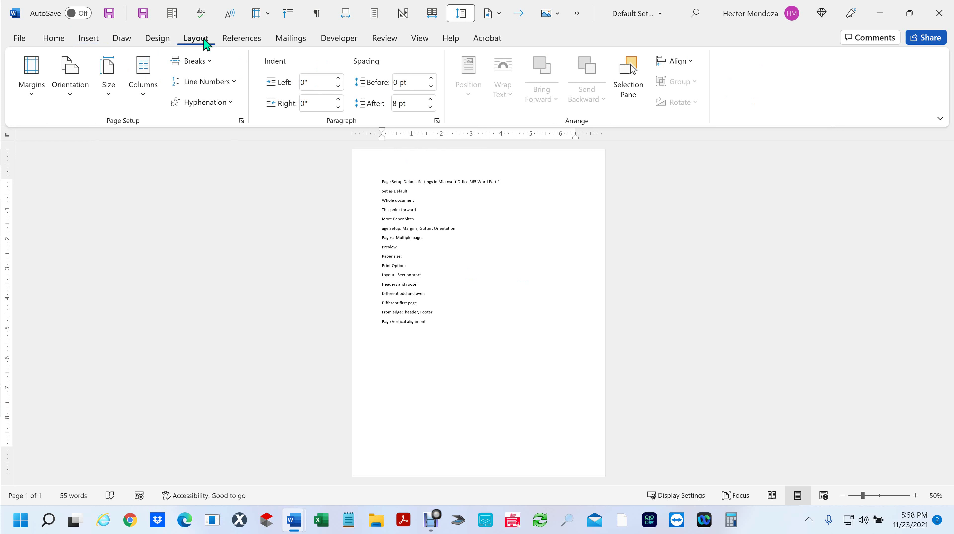
left_click(241, 120)
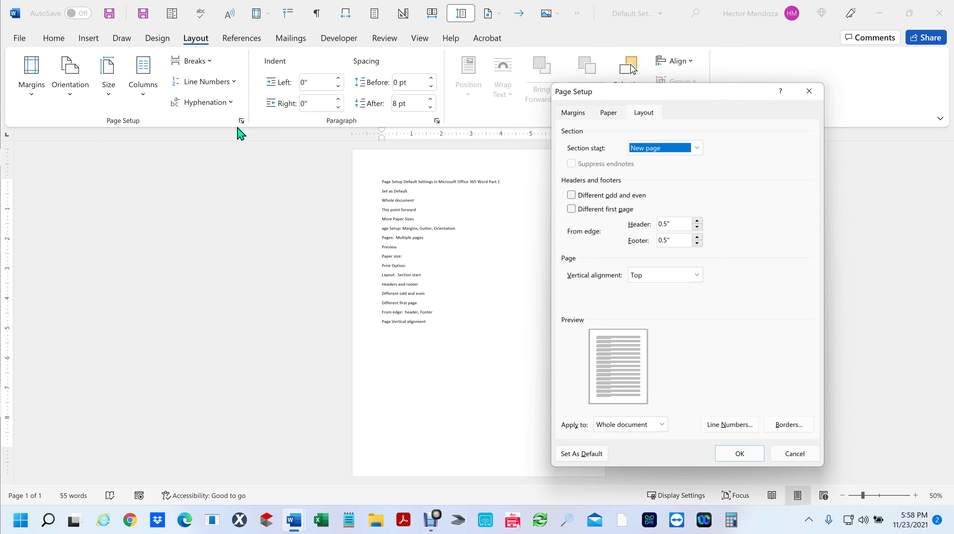
left_click(795, 454)
Open the custom margin settings to review margins, gutter and orientation, and cancel without applying
left_click(33, 103)
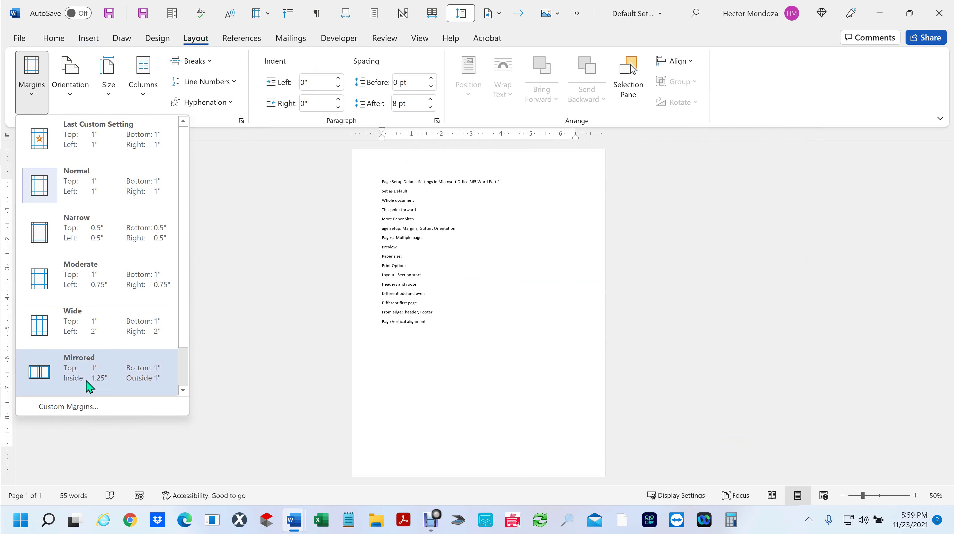
left_click(77, 408)
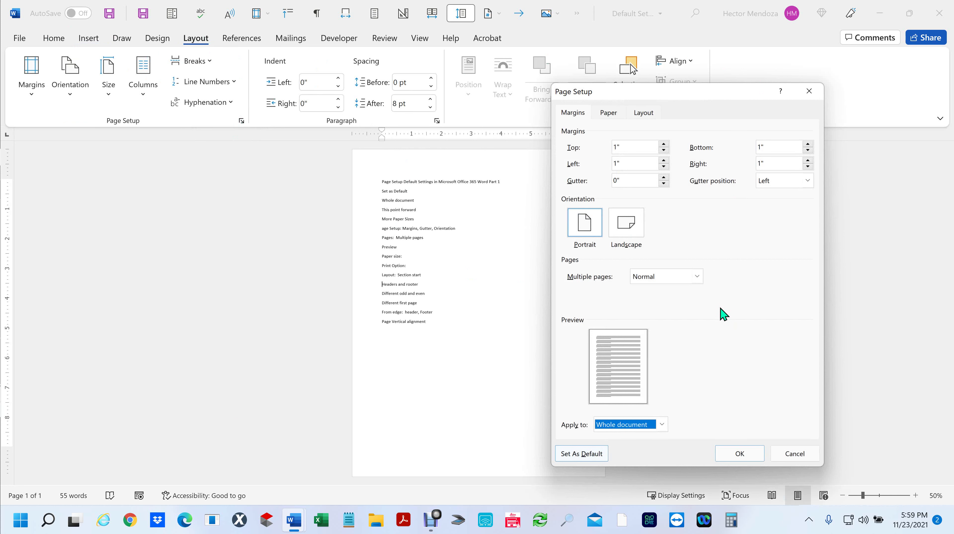
left_click(809, 455)
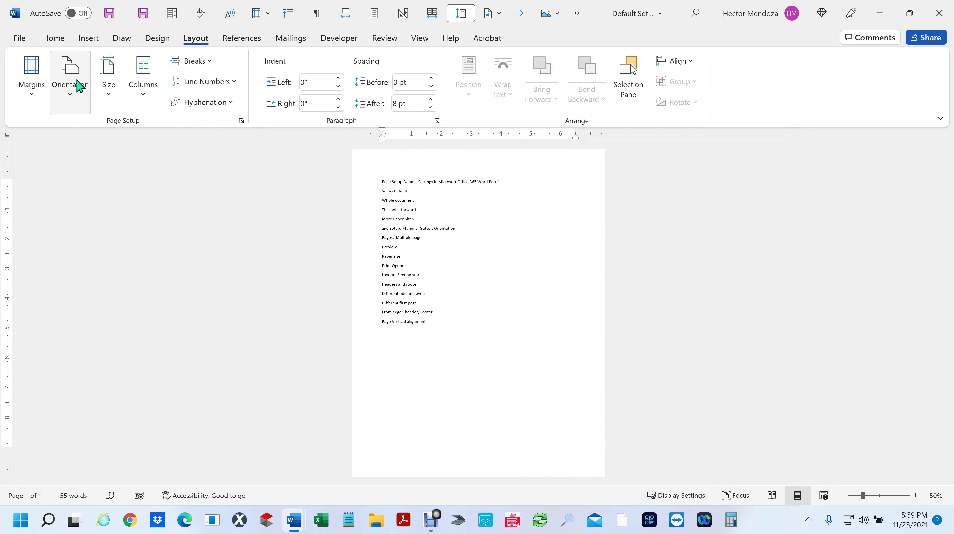
Open the additional paper size settings to review paper dimensions and source, and cancel without applying
left_click(107, 81)
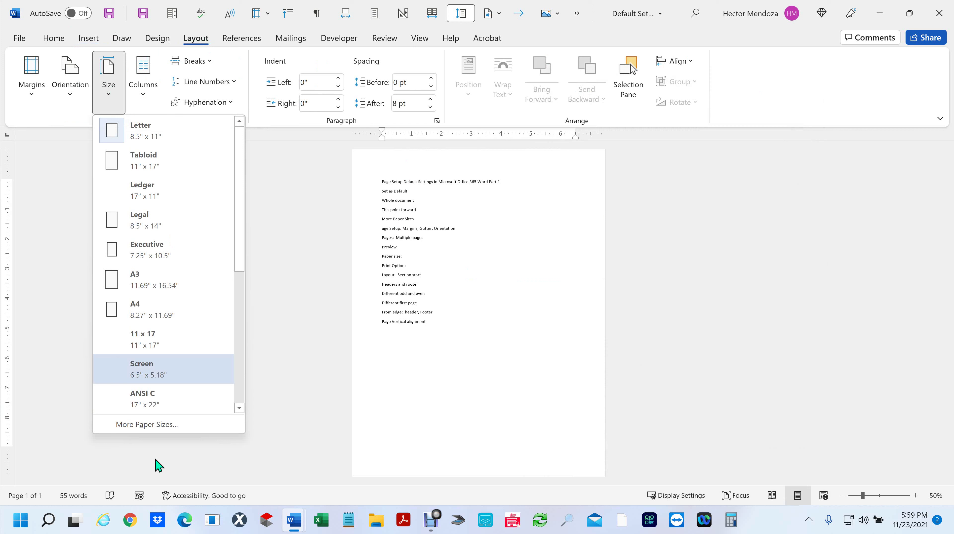
left_click(146, 425)
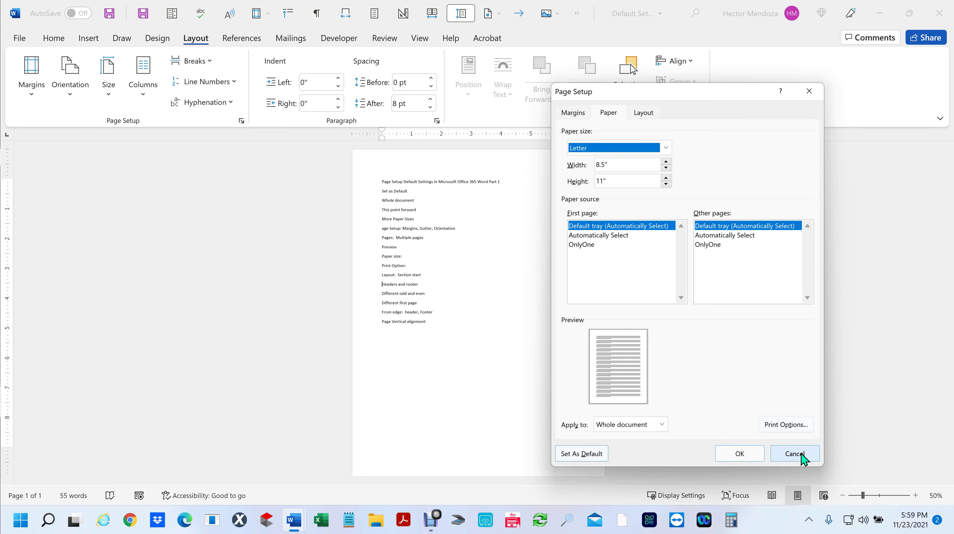
left_click(795, 454)
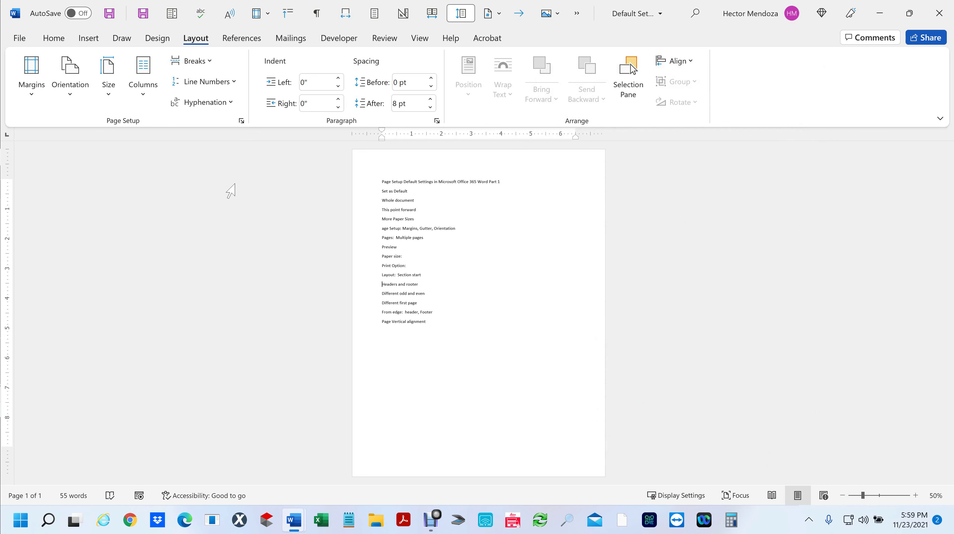
Set a custom paper size in Page Setup with width 11 and height 8.5 inches
left_click(241, 121)
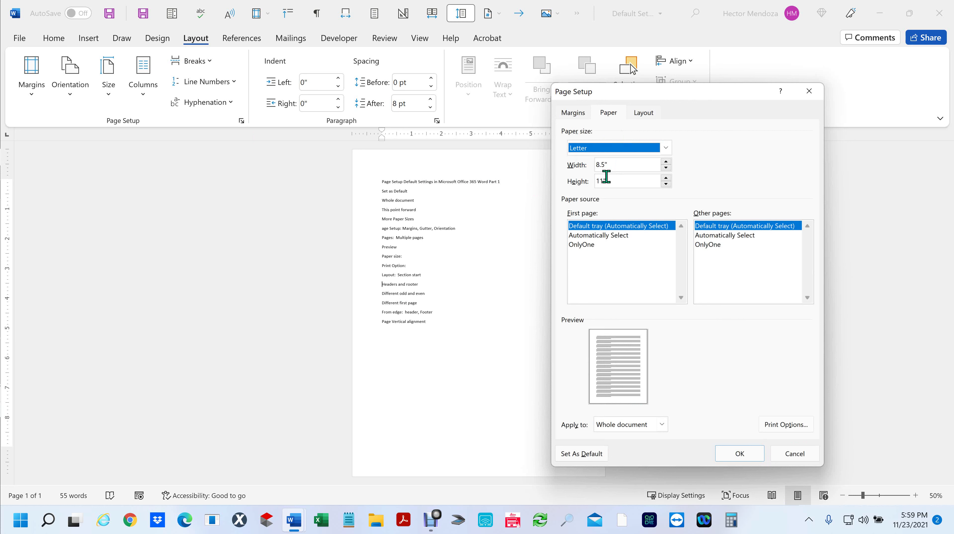
key("Tab")
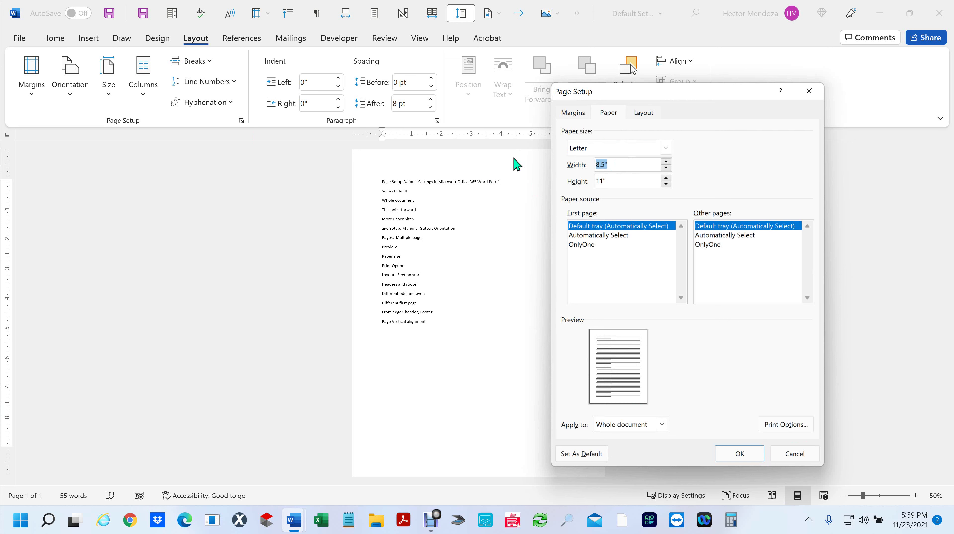
type("11")
key("Tab")
type("8.")
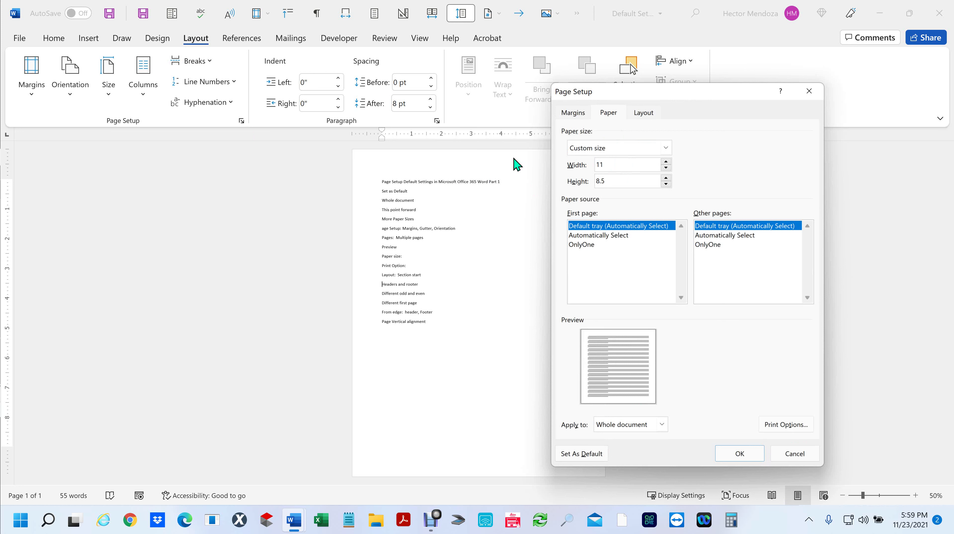
Set the top, bottom, left and right page margins to .25 inches each
left_click(569, 113)
key("Tab")
type(".25")
key("Tab")
type(".25")
key("Tab")
type(".25")
key("Tab")
type(".25")
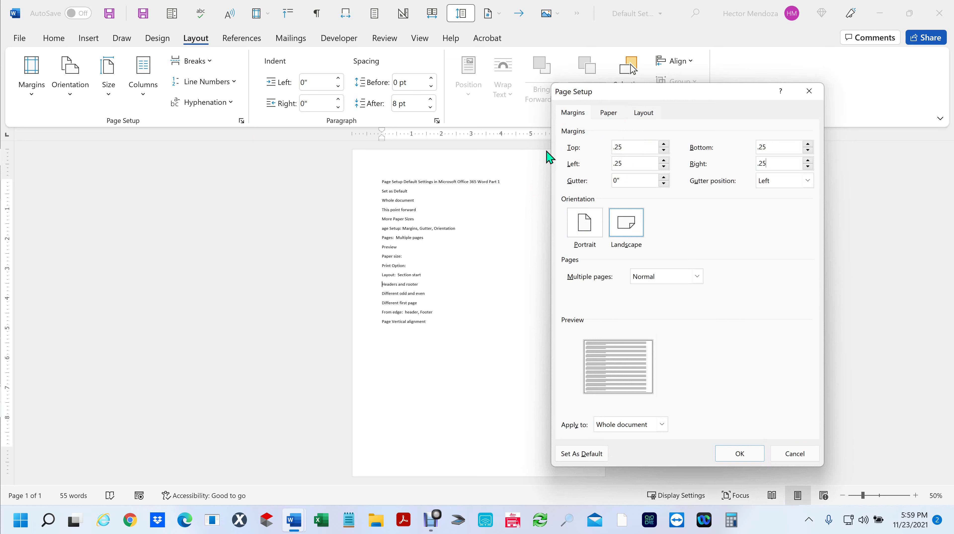